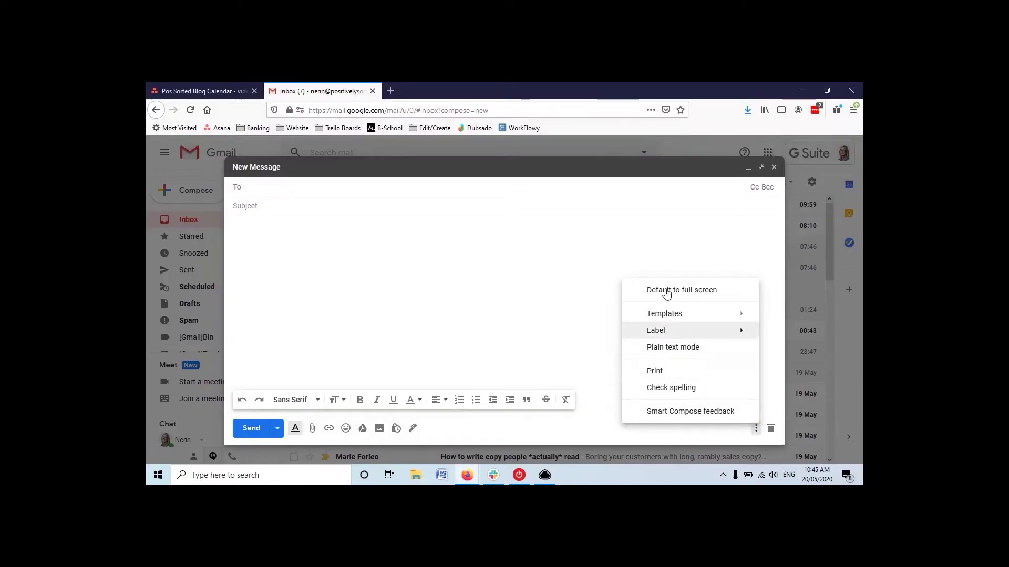
Check the list of saved templates for the new message, and insert "My signature" into its body
mouse_move(664, 314)
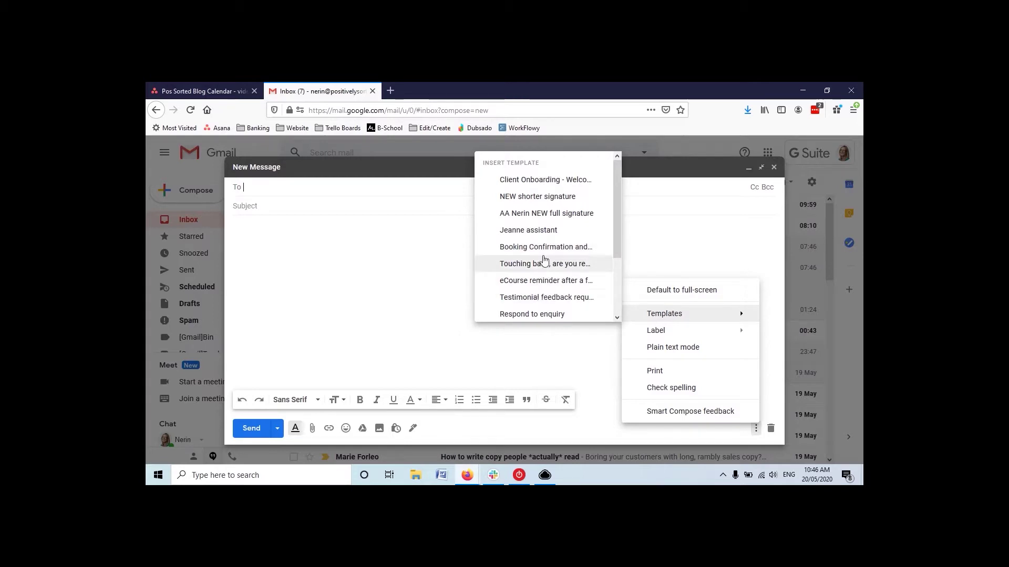
click(326, 258)
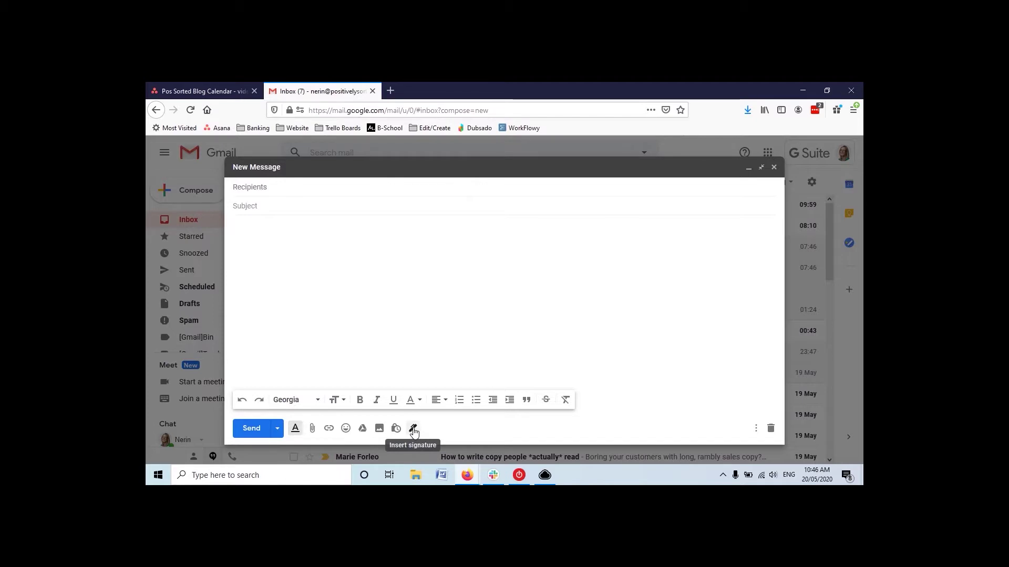
click(413, 429)
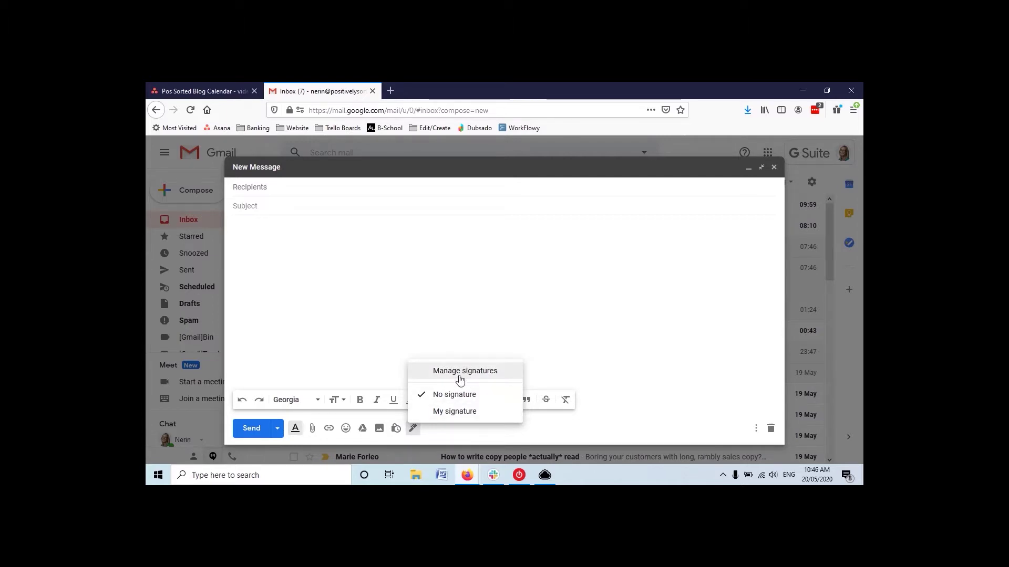
click(448, 413)
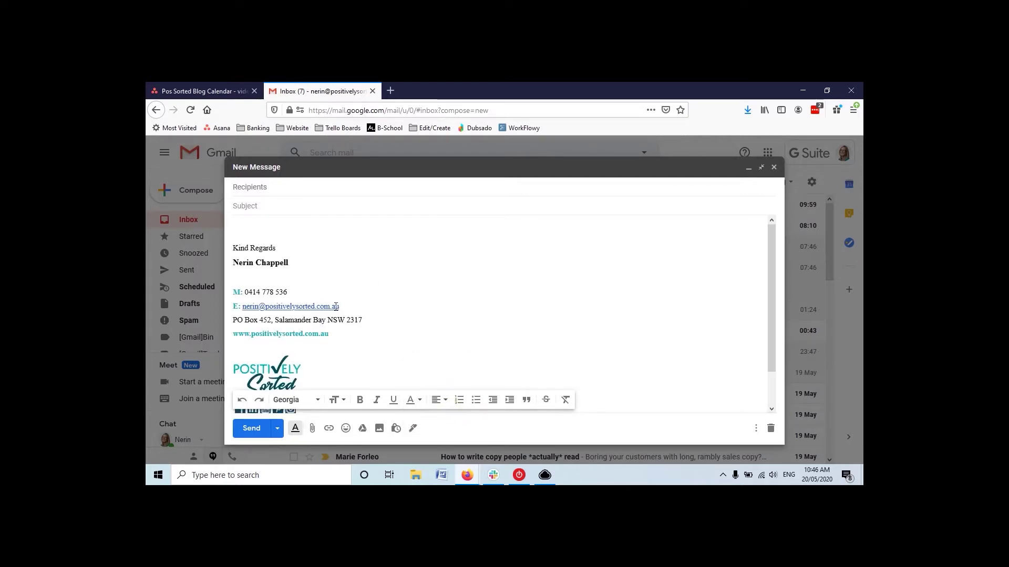
scroll(335, 306, down, 2)
scroll(337, 318, up, 2)
Go to the signature management settings and minimize the new message so the settings page is unobstructed
click(413, 428)
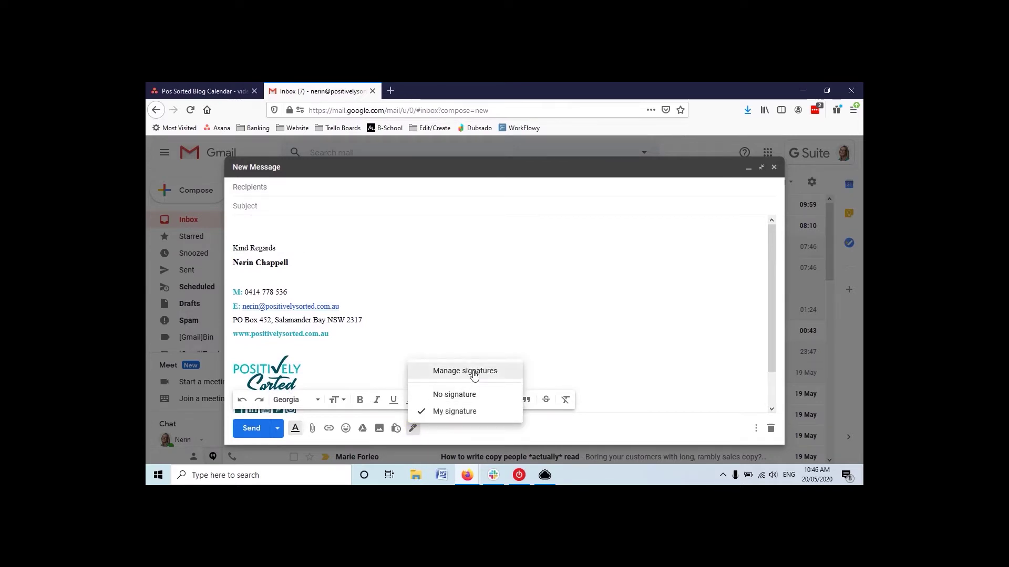
click(444, 366)
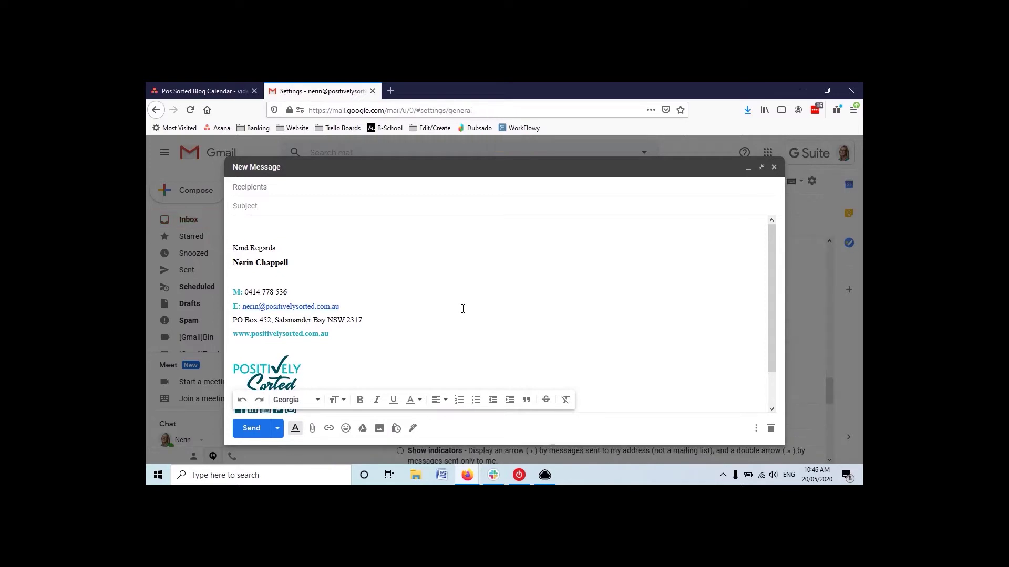
click(748, 167)
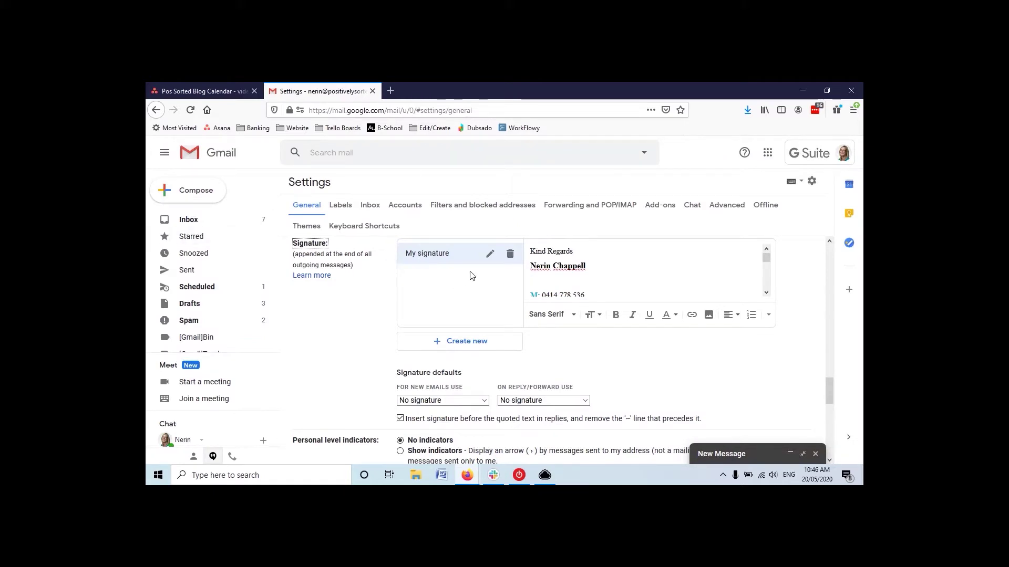
Examine the signature settings and the full content of "My signature", from the closing line to the logo and social icons
scroll(365, 295, up, 2)
scroll(371, 320, up, 2)
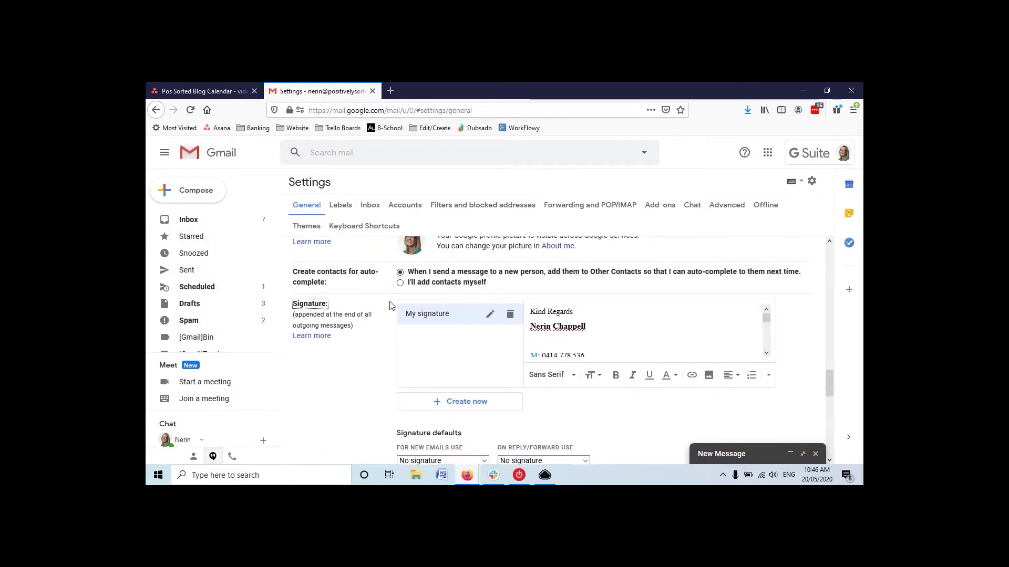
scroll(370, 323, down, 2)
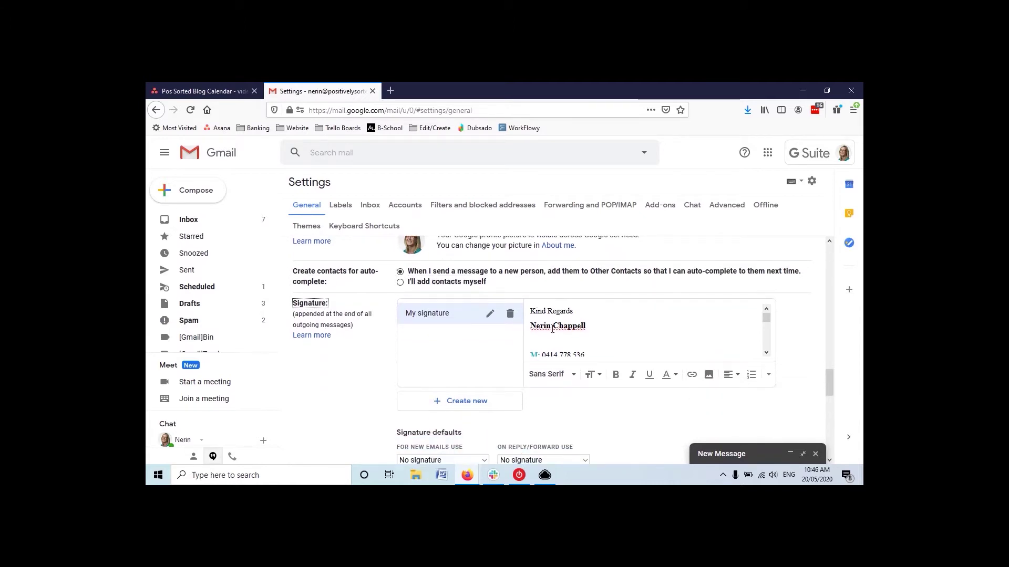
scroll(552, 329, down, 6)
scroll(569, 339, up, 2)
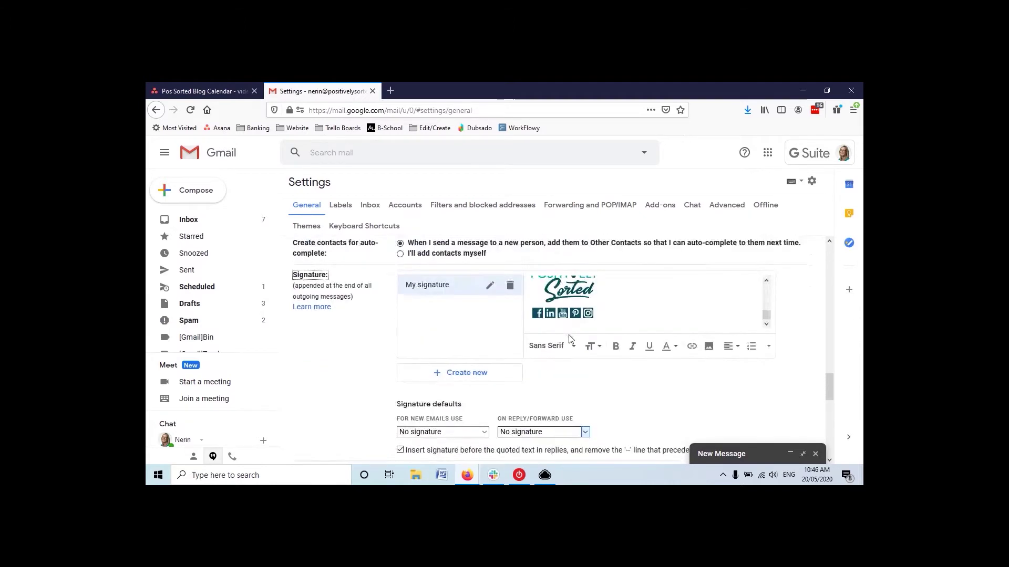
scroll(569, 339, up, 3)
scroll(569, 378, up, 5)
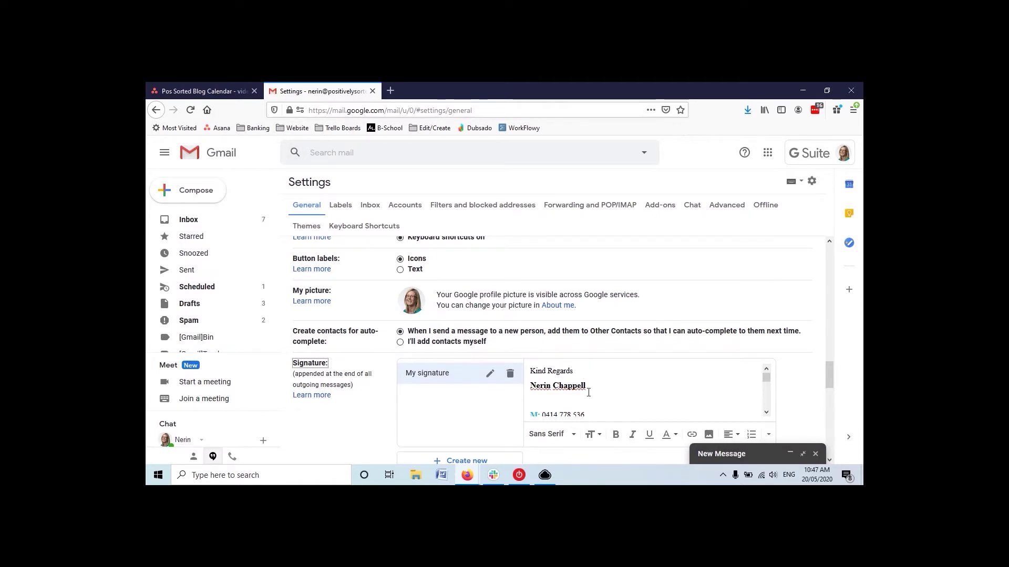
scroll(600, 372, down, 2)
scroll(683, 374, down, 2)
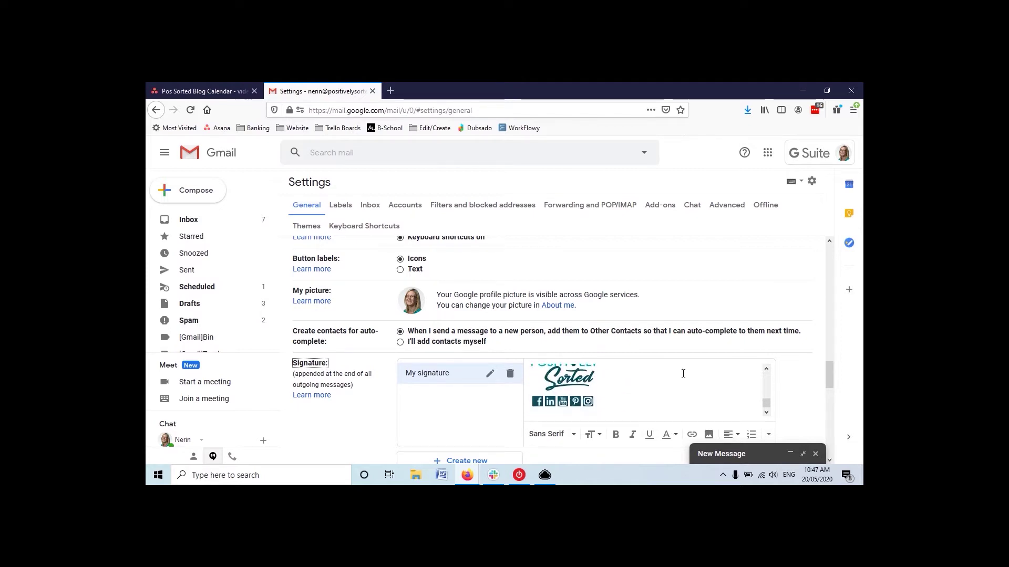
scroll(683, 374, down, 2)
scroll(660, 341, up, 3)
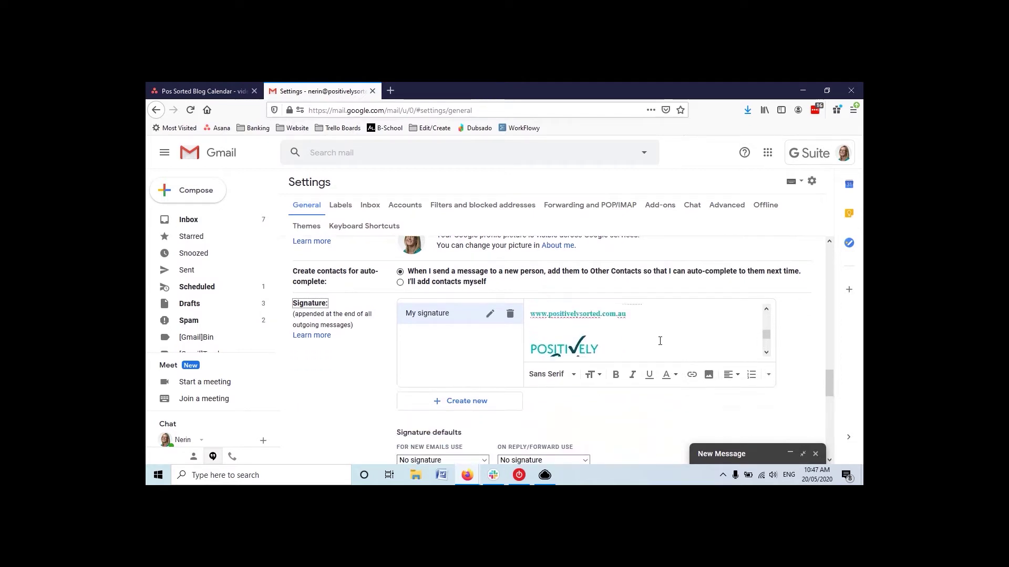
scroll(660, 341, down, 1)
scroll(631, 341, up, 4)
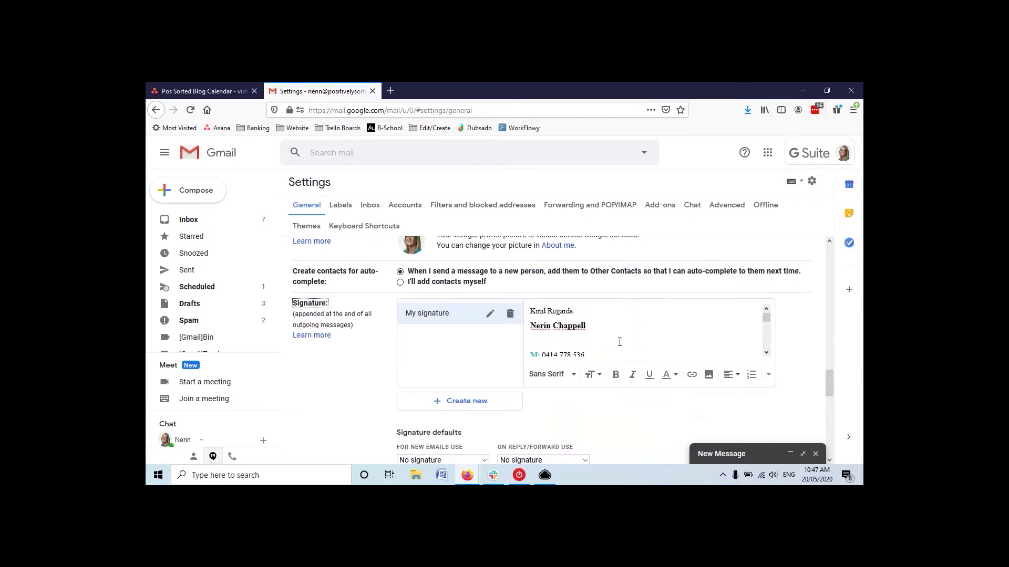
scroll(620, 342, down, 1)
scroll(620, 343, down, 3)
scroll(619, 342, up, 5)
scroll(592, 324, down, 3)
scroll(591, 324, up, 3)
scroll(592, 324, down, 2)
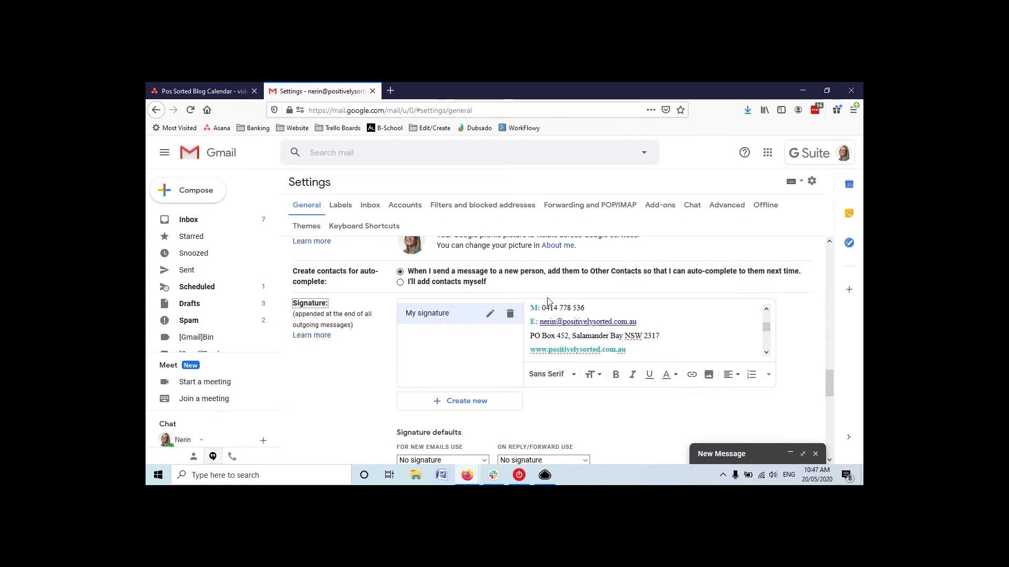
scroll(572, 328, up, 2)
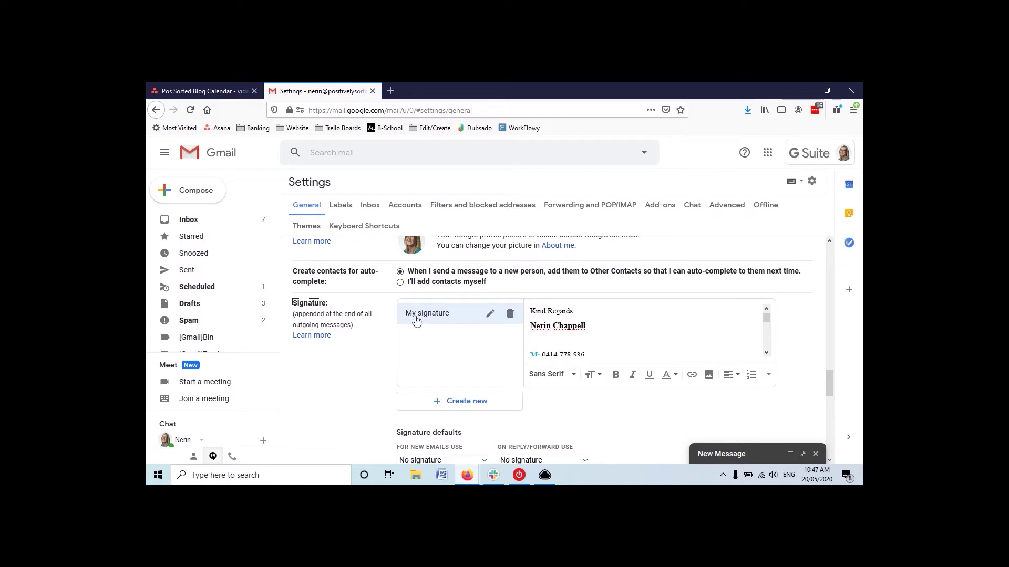
Open the name of "My signature" for editing and cancel without renaming it
click(490, 315)
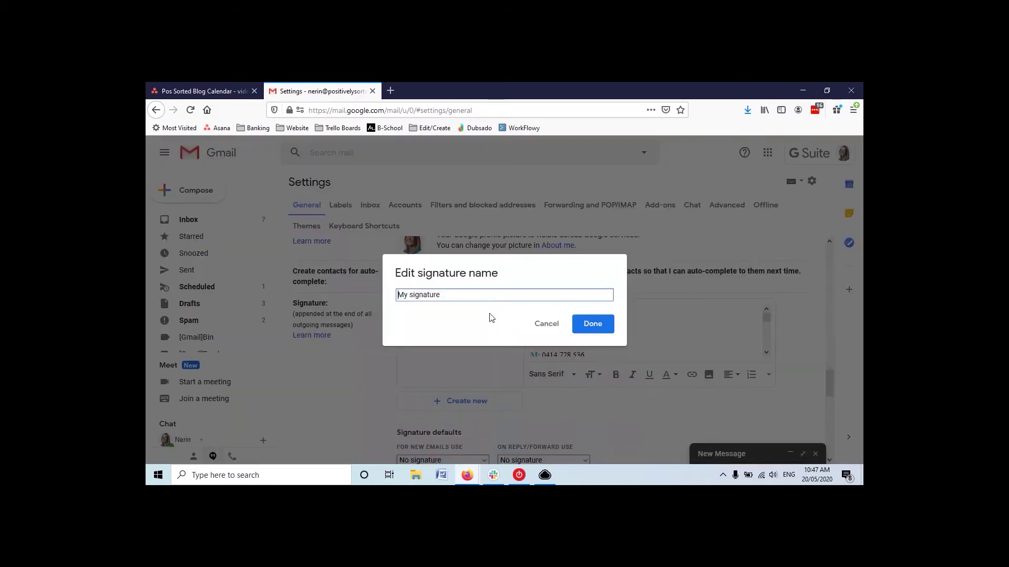
click(546, 325)
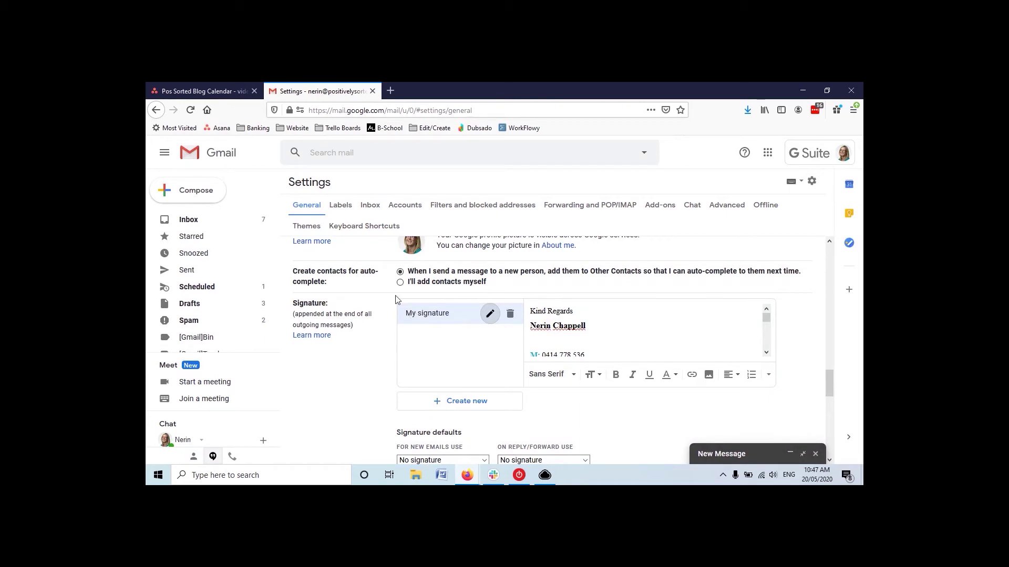
Restore the minimized new message and switch it to "No signature"
click(728, 452)
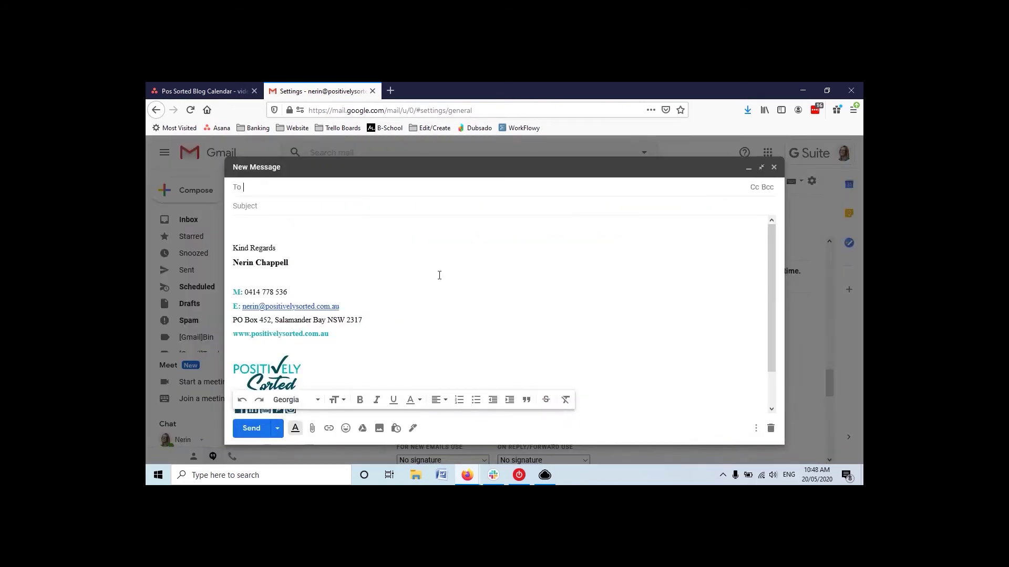
click(413, 429)
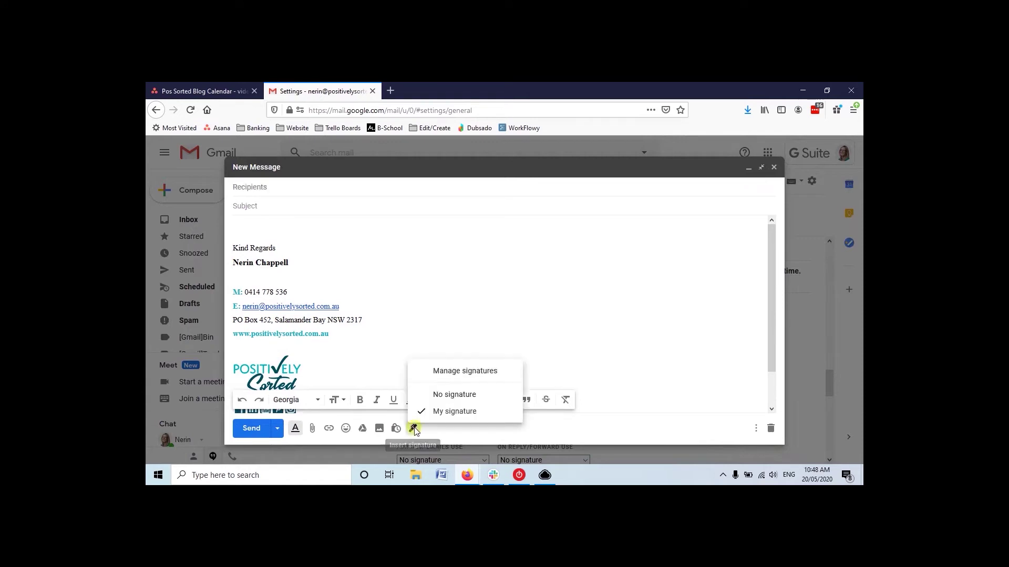
click(452, 395)
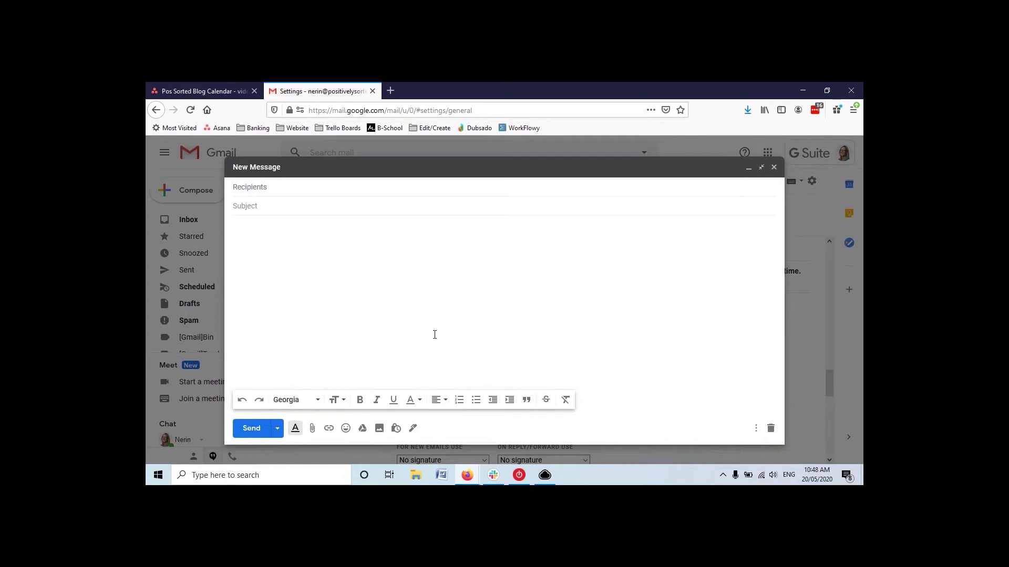
View the saved templates that can be inserted into the new message, and close the list
click(756, 428)
mouse_move(682, 313)
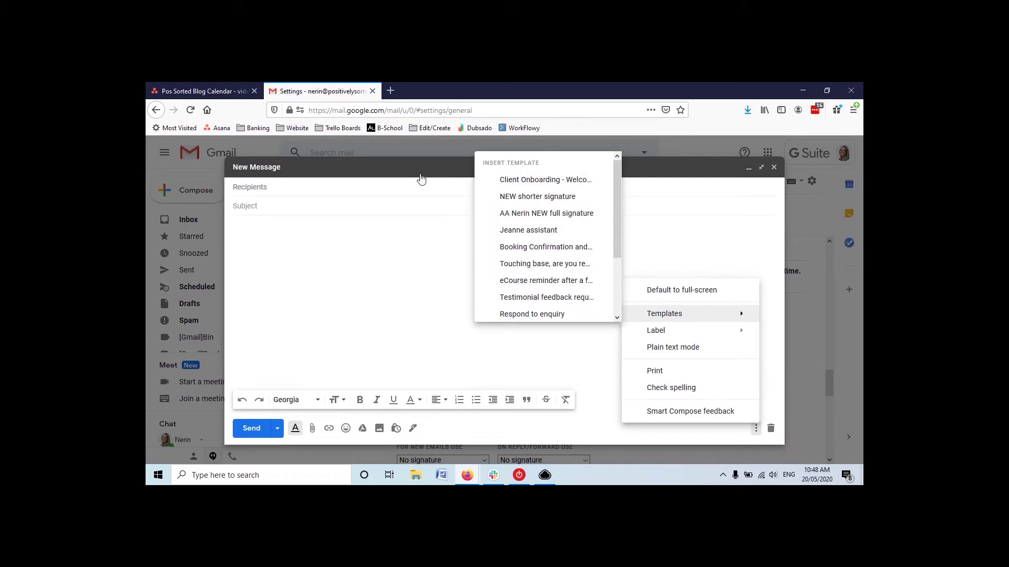
click(429, 233)
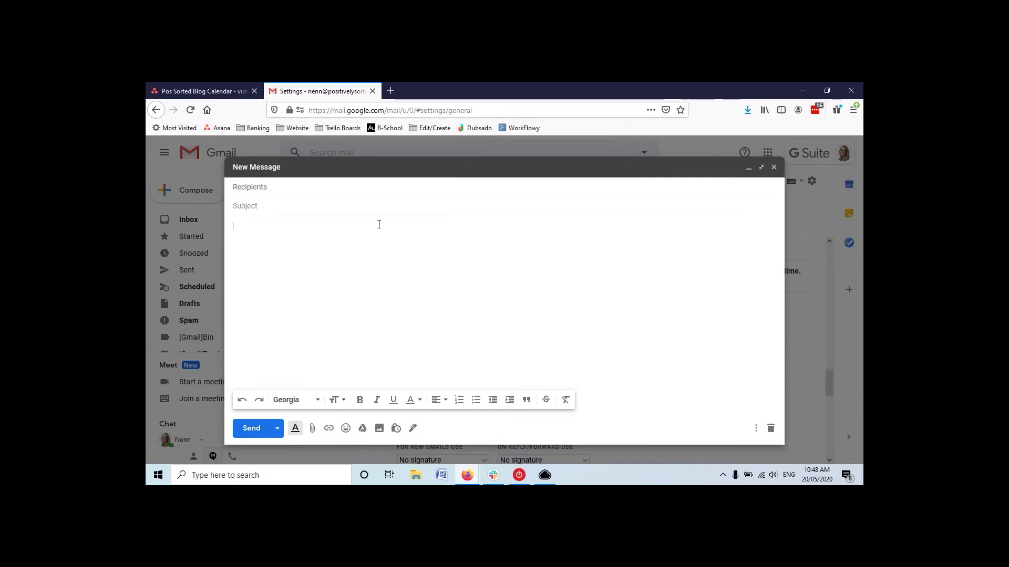